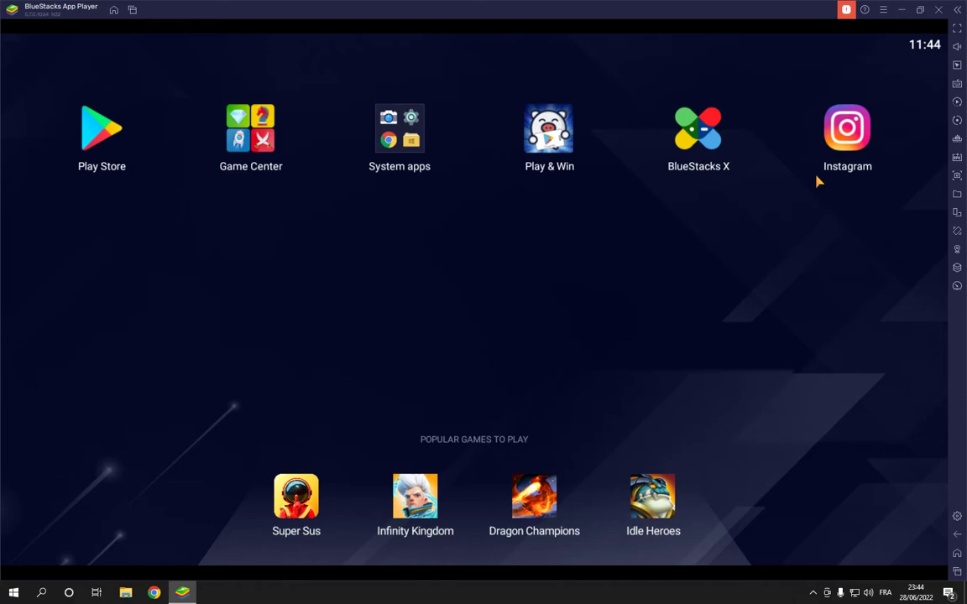
# Step: Open BlueStacks Settings from the sidebar gear and go to the Display section
pyautogui.click(956, 519)
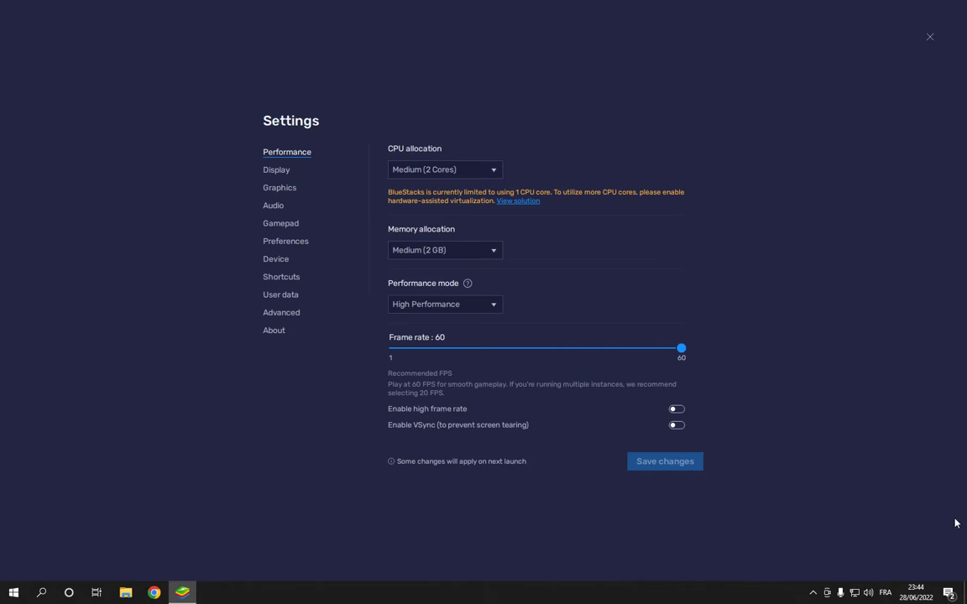
pyautogui.click(272, 176)
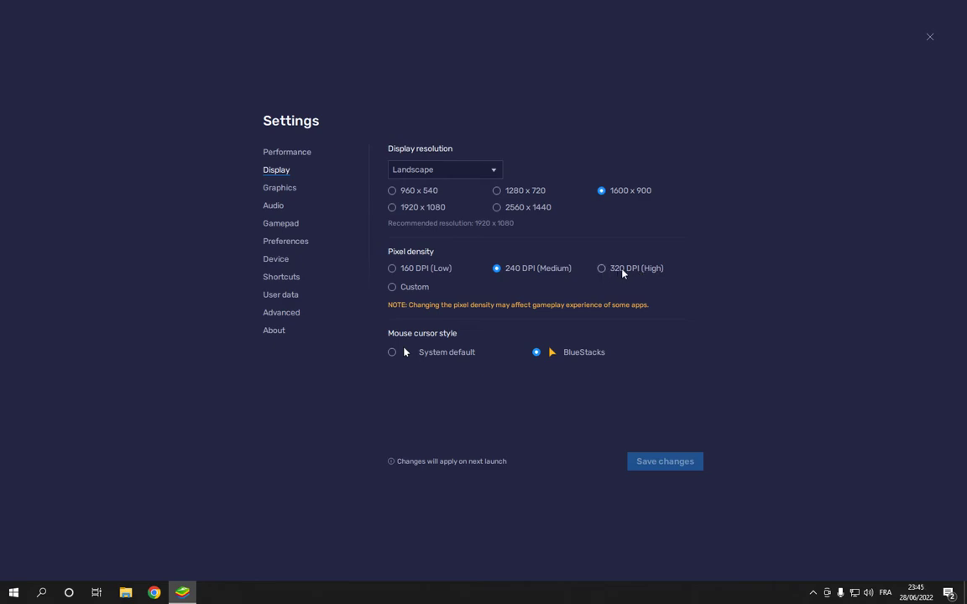
# Step: Cycle pixel density through 320, 240 and 160 DPI, ending on 240 DPI (Medium)
pyautogui.click(620, 271)
pyautogui.click(504, 270)
pyautogui.click(394, 271)
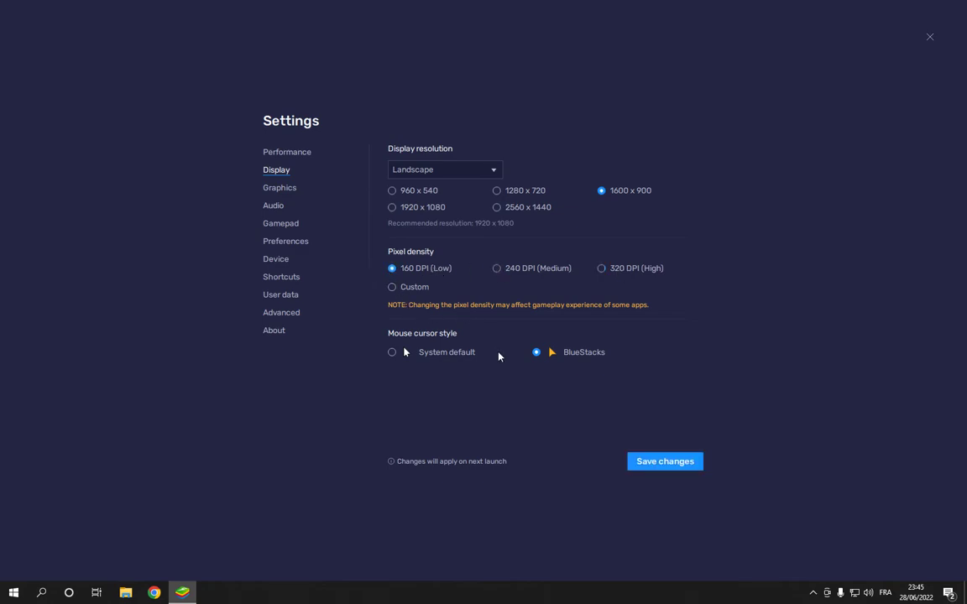
pyautogui.click(502, 268)
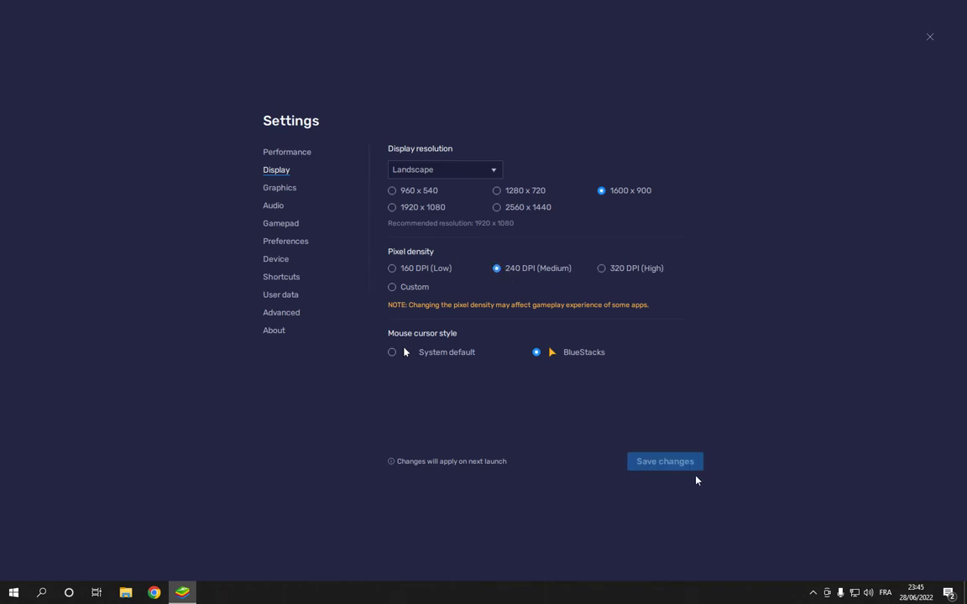